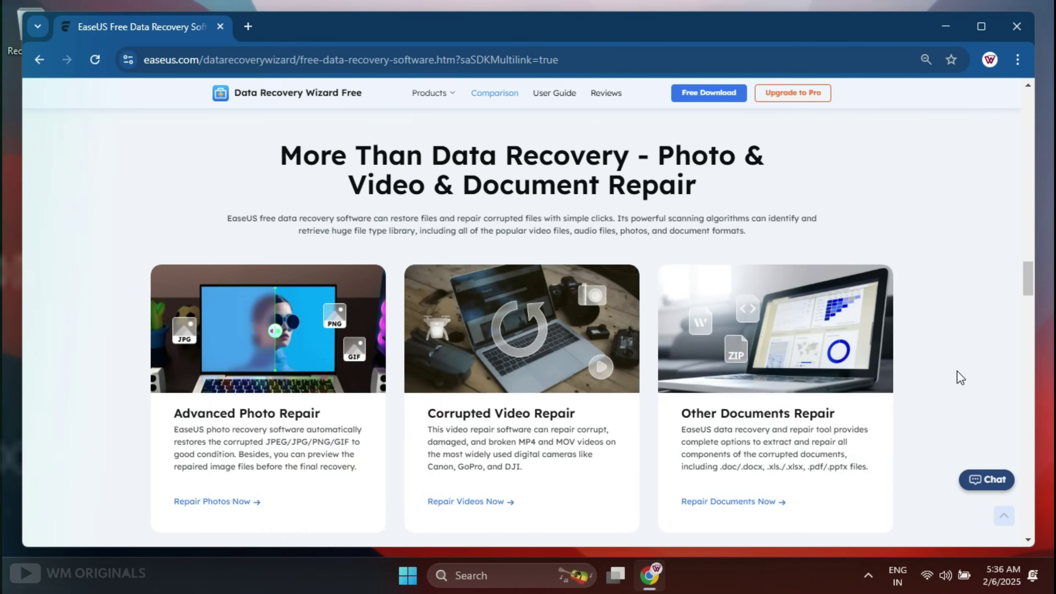
- Download the free EaseUS Data Recovery Wizard installer (drw_fr_installer) from the EaseUS page and run it
{"action": "scroll", "coordinate": [958, 377], "scroll_direction": "up", "scroll_amount": 15}
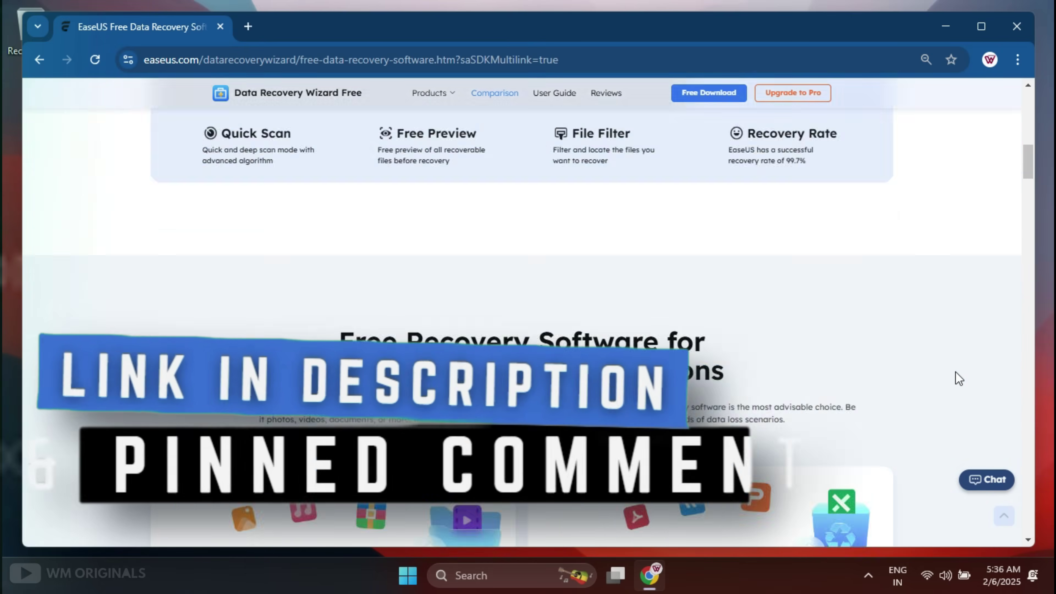
{"action": "scroll", "coordinate": [956, 378], "scroll_direction": "up", "scroll_amount": 5}
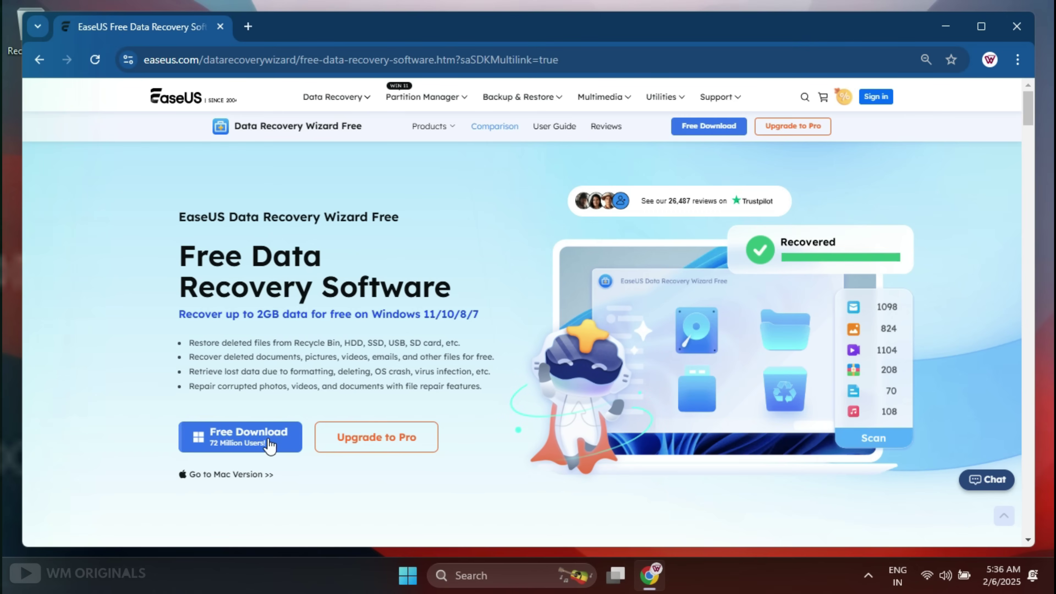
{"action": "left_click", "coordinate": [258, 439]}
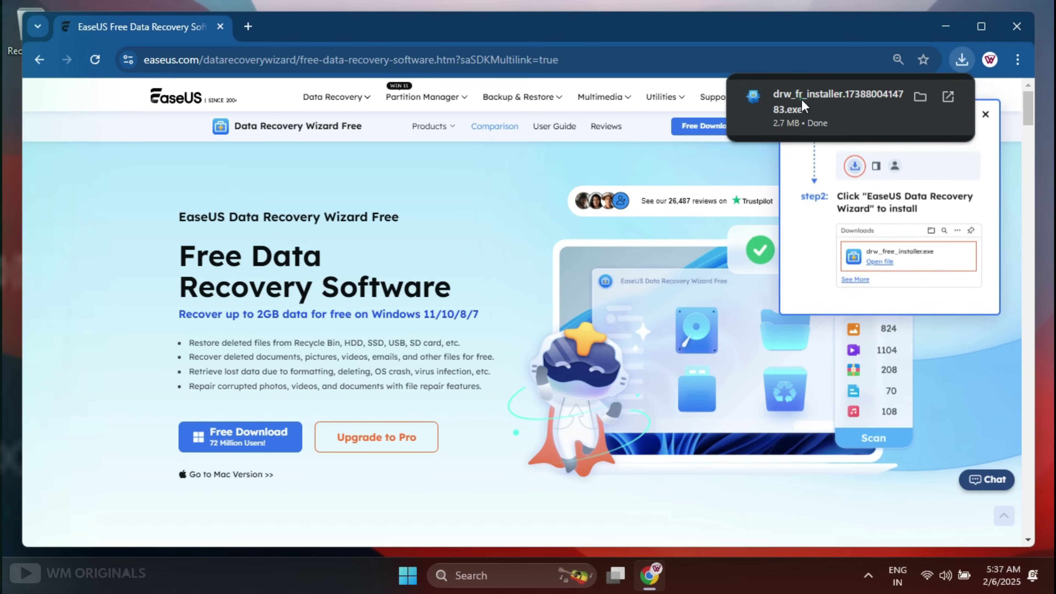
{"action": "left_click", "coordinate": [801, 99]}
{"action": "left_click", "coordinate": [946, 26]}
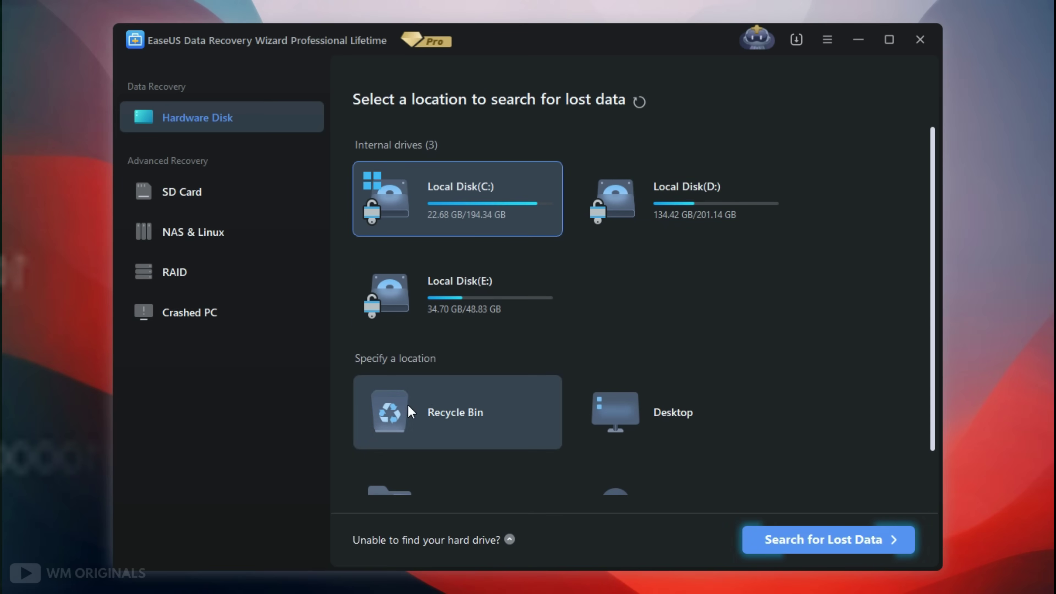
{"action": "scroll", "coordinate": [680, 420], "scroll_direction": "down", "scroll_amount": 1}
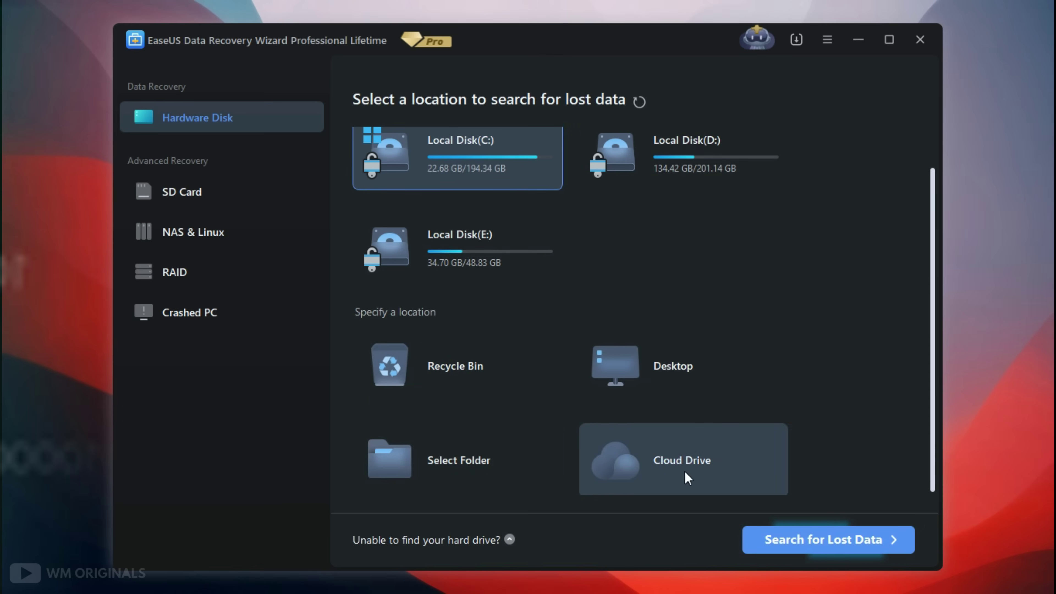
{"action": "left_click", "coordinate": [283, 183]}
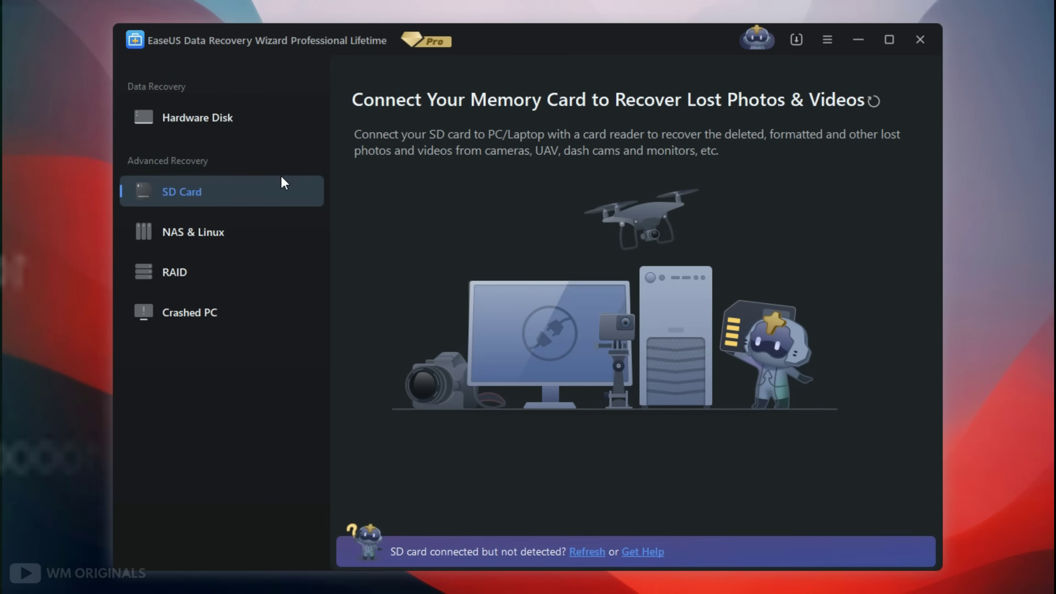
{"action": "left_click", "coordinate": [276, 225]}
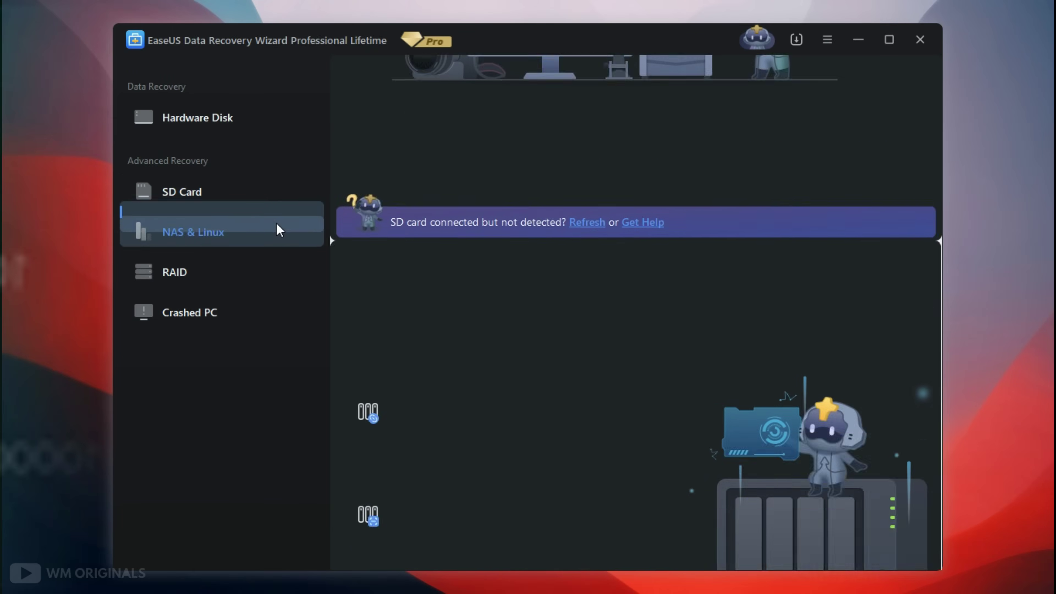
{"action": "left_click", "coordinate": [272, 265]}
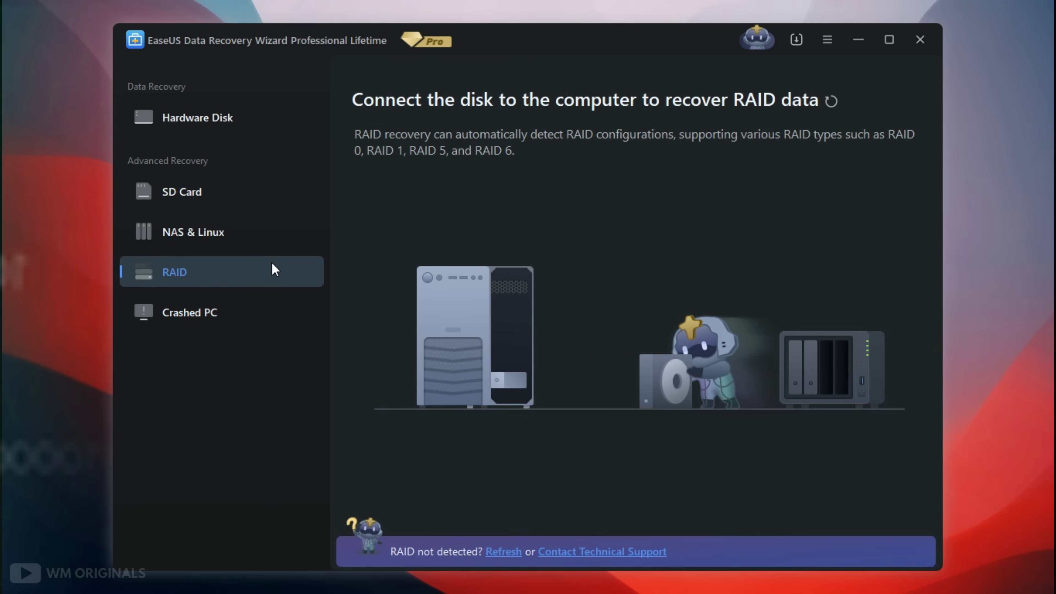
{"action": "left_click", "coordinate": [278, 311]}
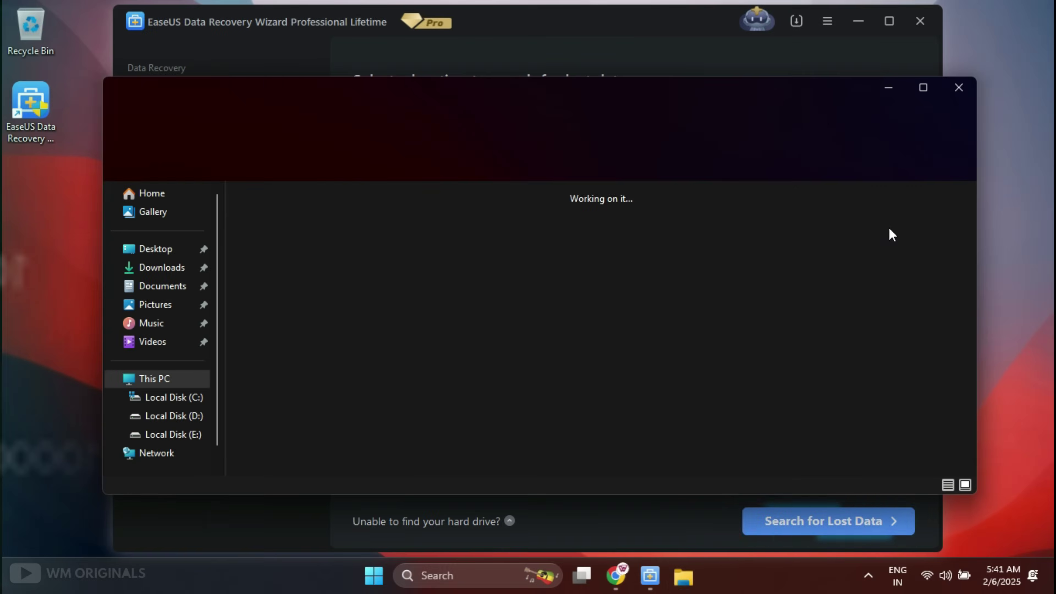
- Permanently delete the Images folder on drive E:, close Explorer, and check the Recycle Bin is empty
{"action": "double_click", "coordinate": [357, 277]}
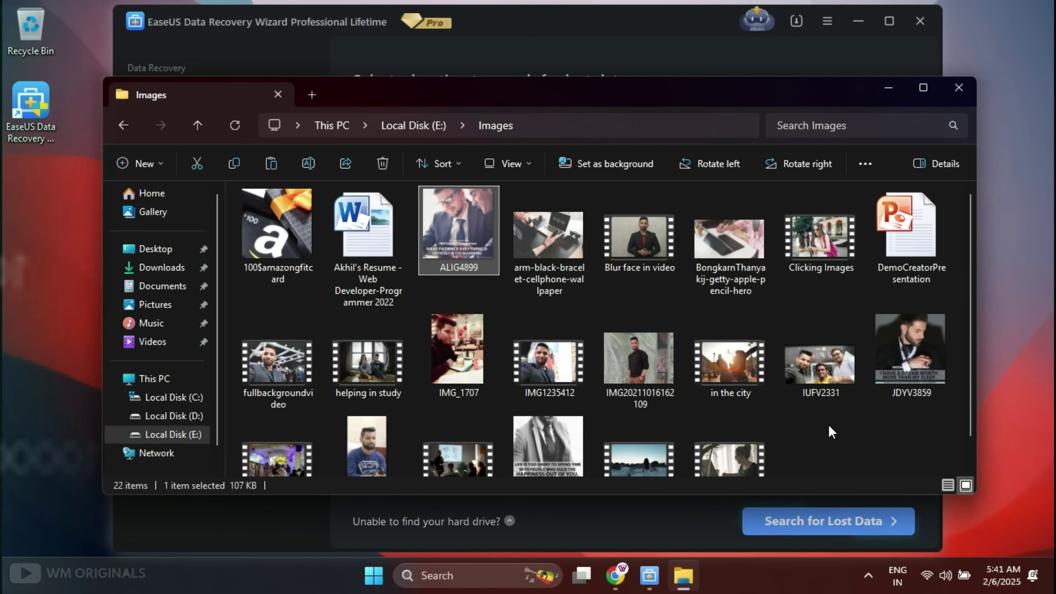
{"action": "key", "text": "alt+Left"}
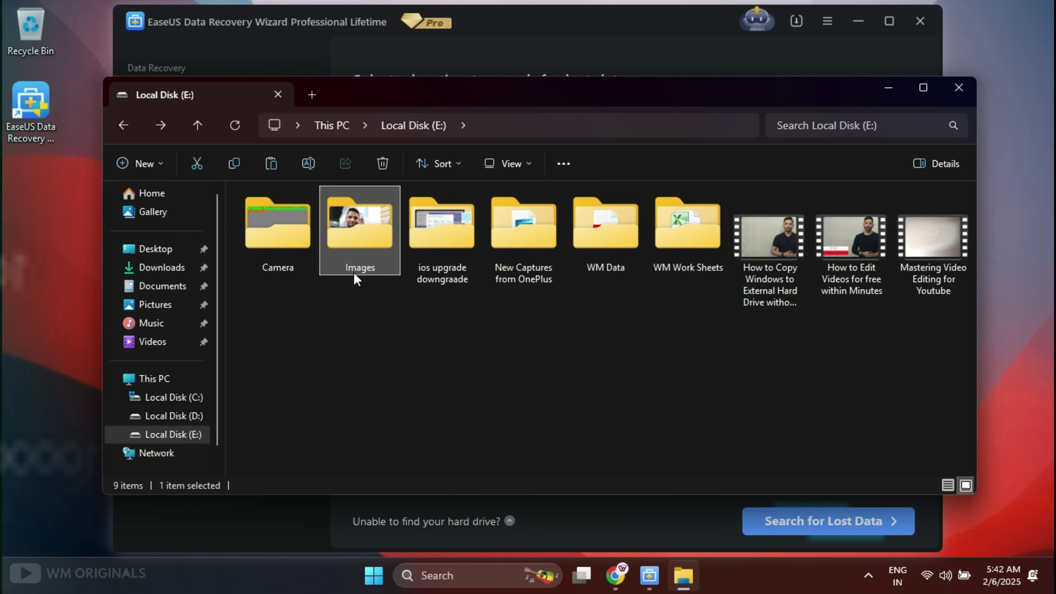
{"action": "key", "text": "shift+Delete"}
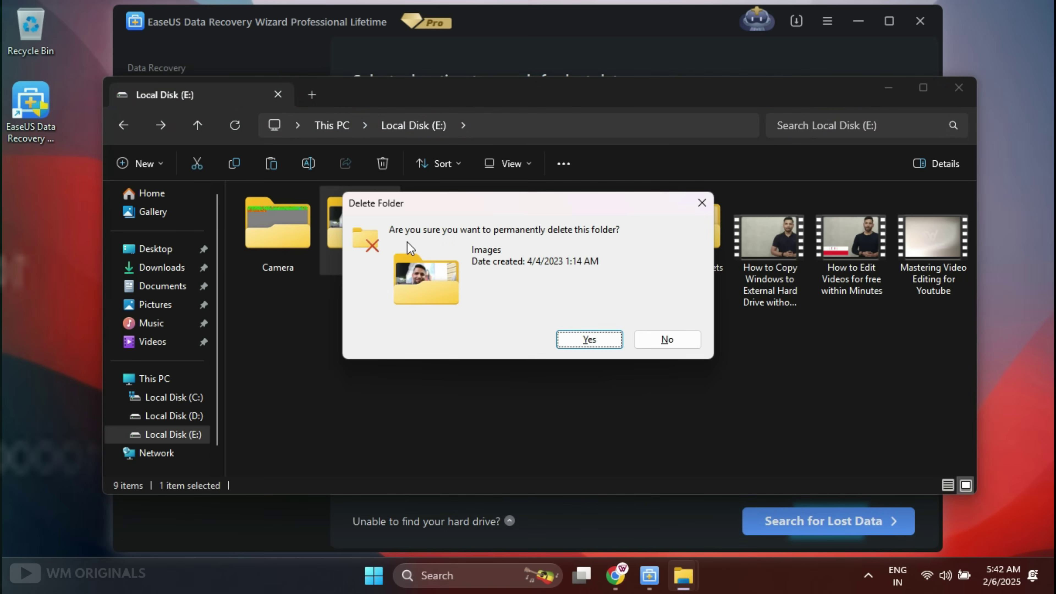
{"action": "left_click", "coordinate": [587, 342]}
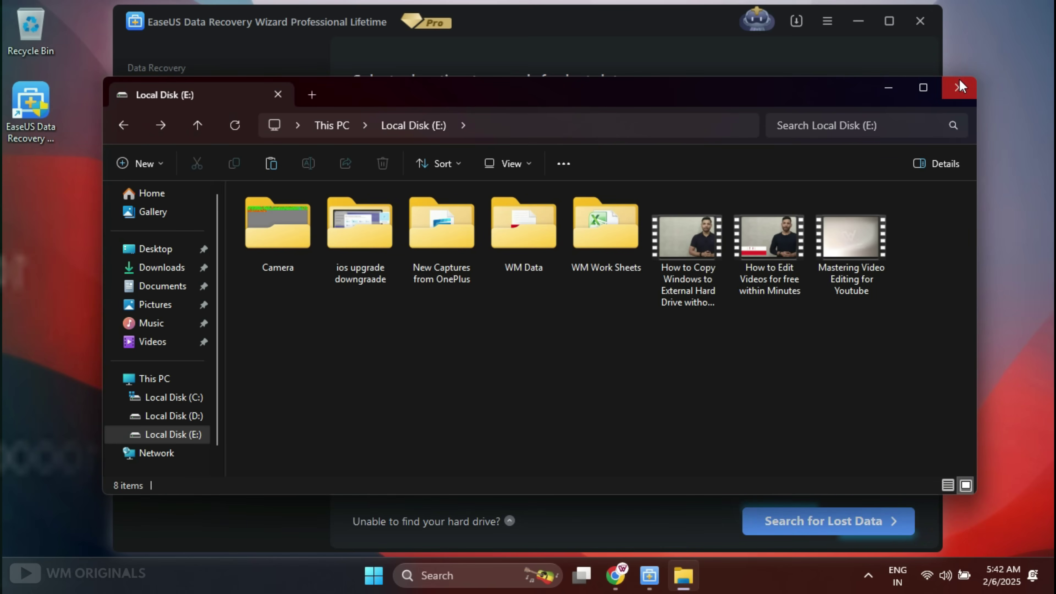
{"action": "left_click", "coordinate": [957, 87]}
{"action": "double_click", "coordinate": [30, 29]}
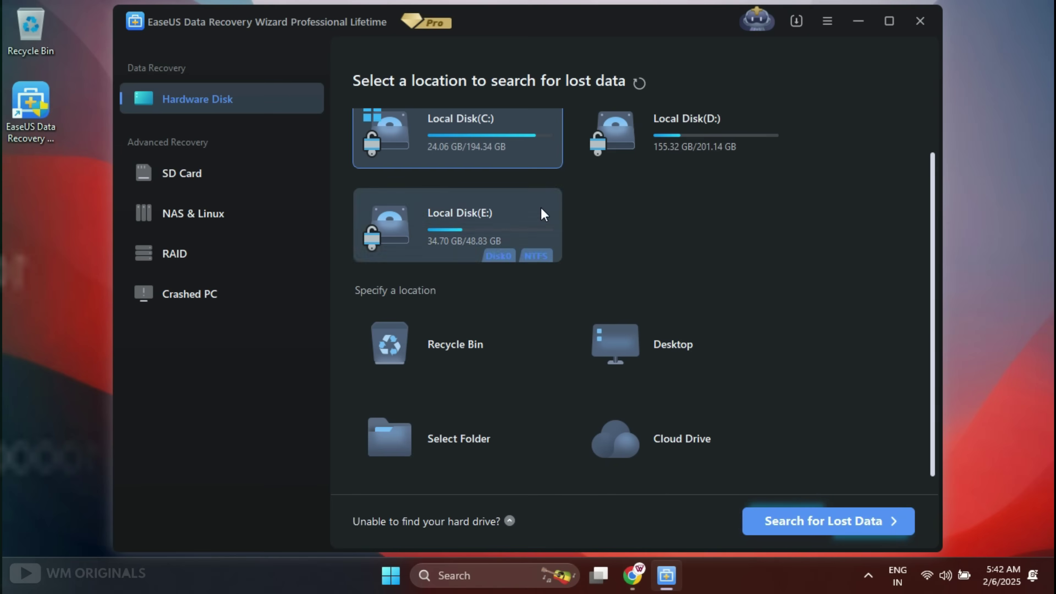
- Scan Local Disk(E:) for lost data, then open the found Images folder and preview IMG_1707.JPG
{"action": "left_click", "coordinate": [484, 229]}
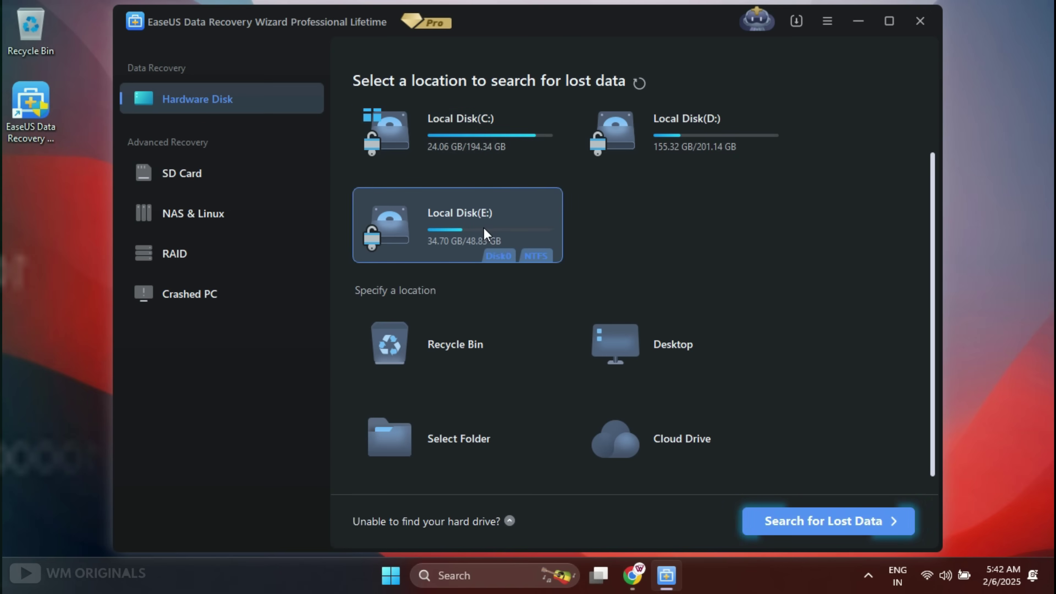
{"action": "left_click", "coordinate": [825, 522]}
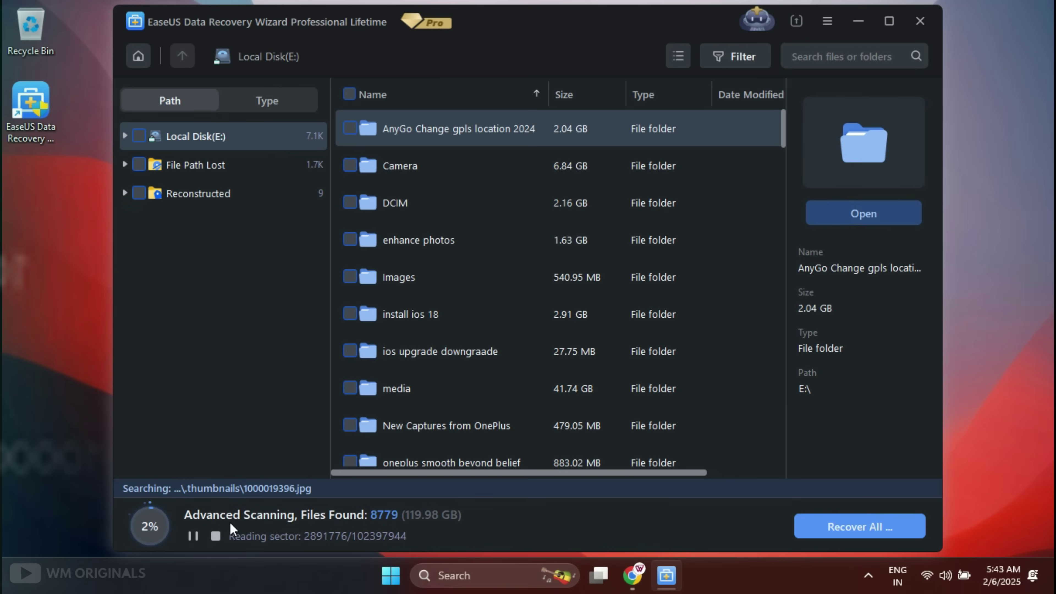
{"action": "double_click", "coordinate": [464, 278]}
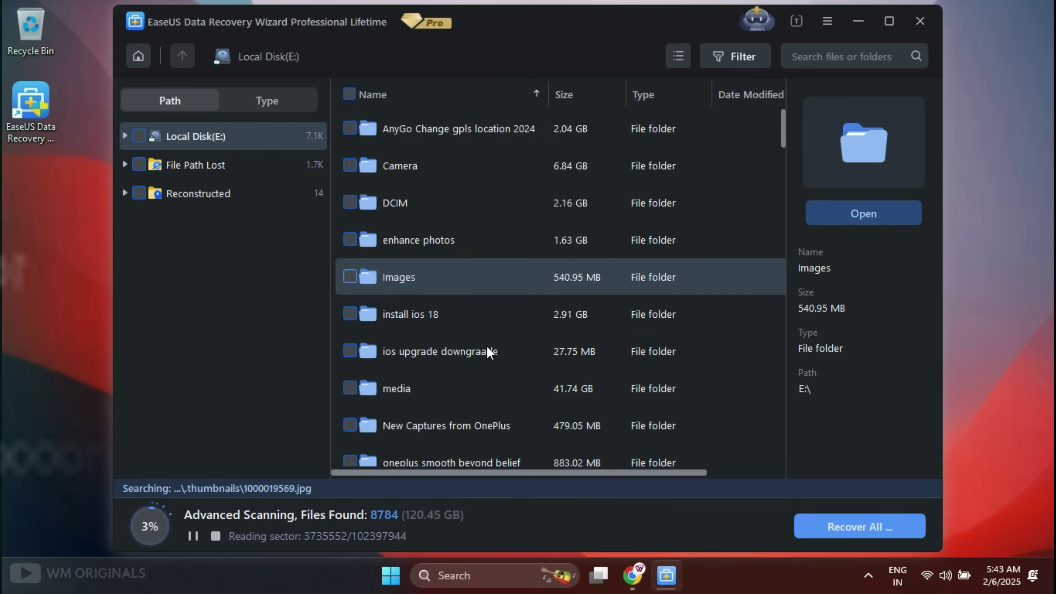
{"action": "key", "text": "Down"}
{"action": "key", "text": "Down"}
{"action": "key", "text": "Down"}
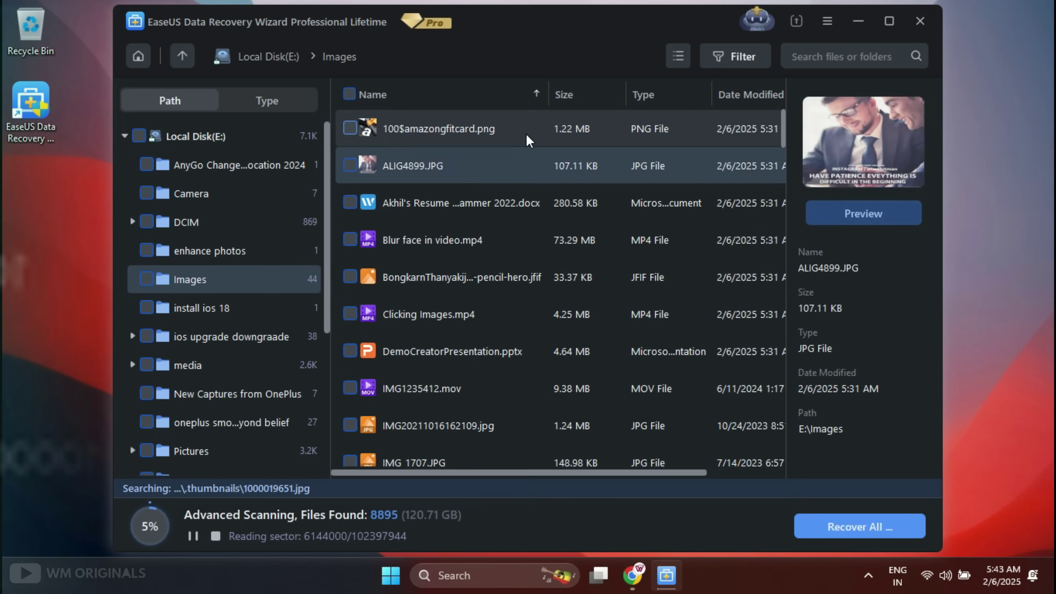
{"action": "key", "text": "Down"}
{"action": "key", "text": "Down"}
{"action": "key", "text": "Down"}
{"action": "key", "text": "Down"}
{"action": "key", "text": "Down"}
{"action": "key", "text": "Down"}
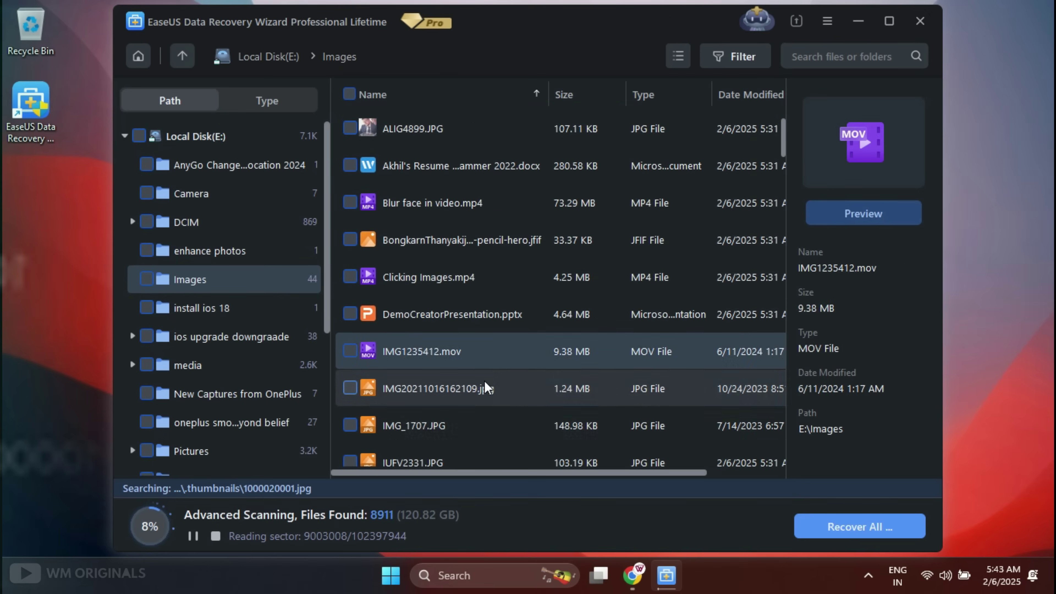
{"action": "left_click", "coordinate": [863, 214]}
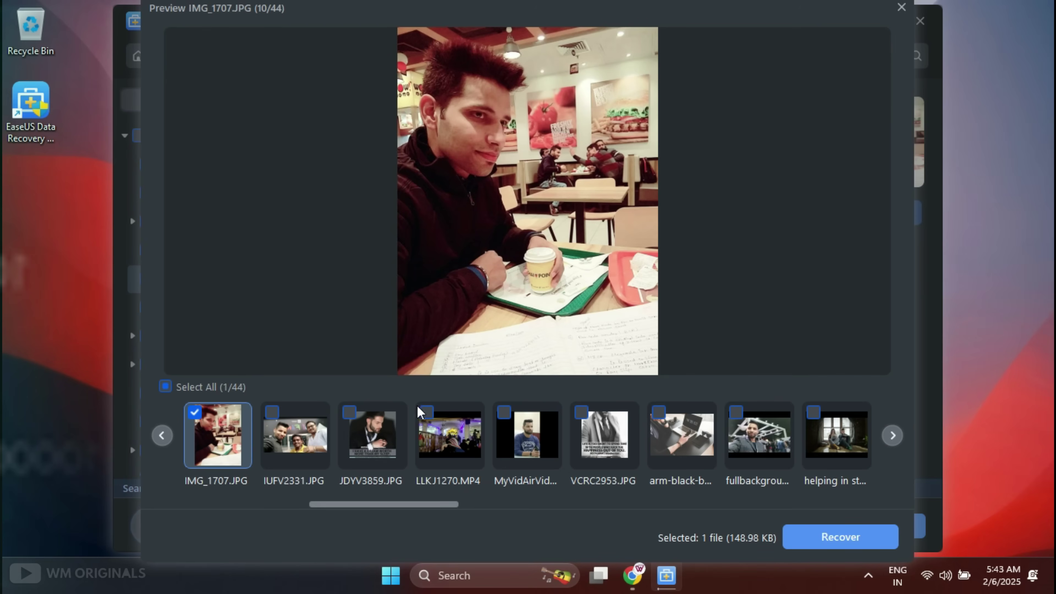
- Preview further found files, including VCRC2953, arm-black-bracelet and the helping in study video
{"action": "left_click", "coordinate": [372, 432]}
{"action": "left_click", "coordinate": [520, 429]}
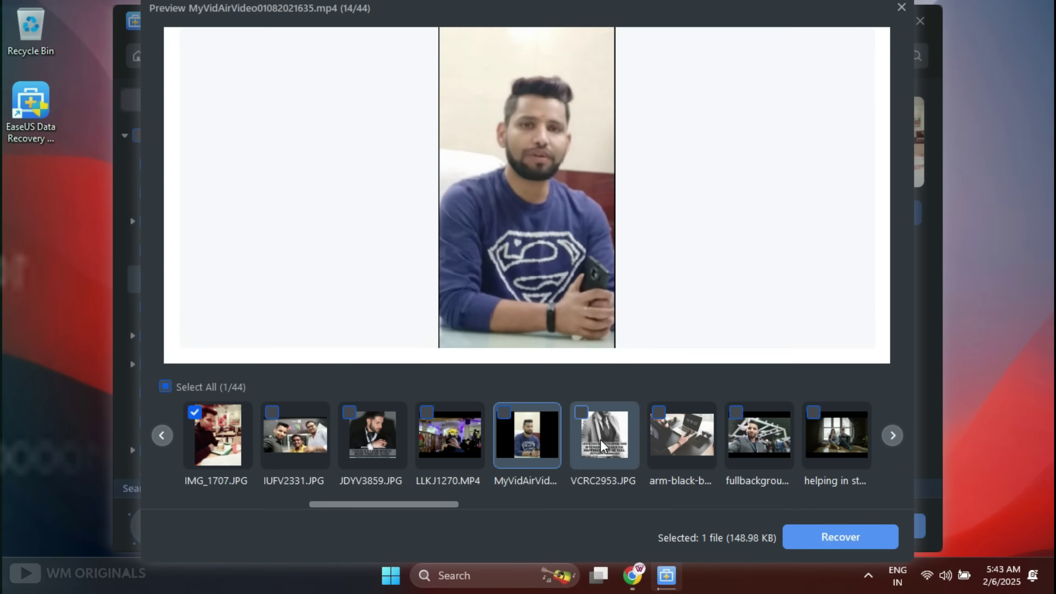
{"action": "left_click", "coordinate": [603, 444]}
{"action": "left_click", "coordinate": [695, 442]}
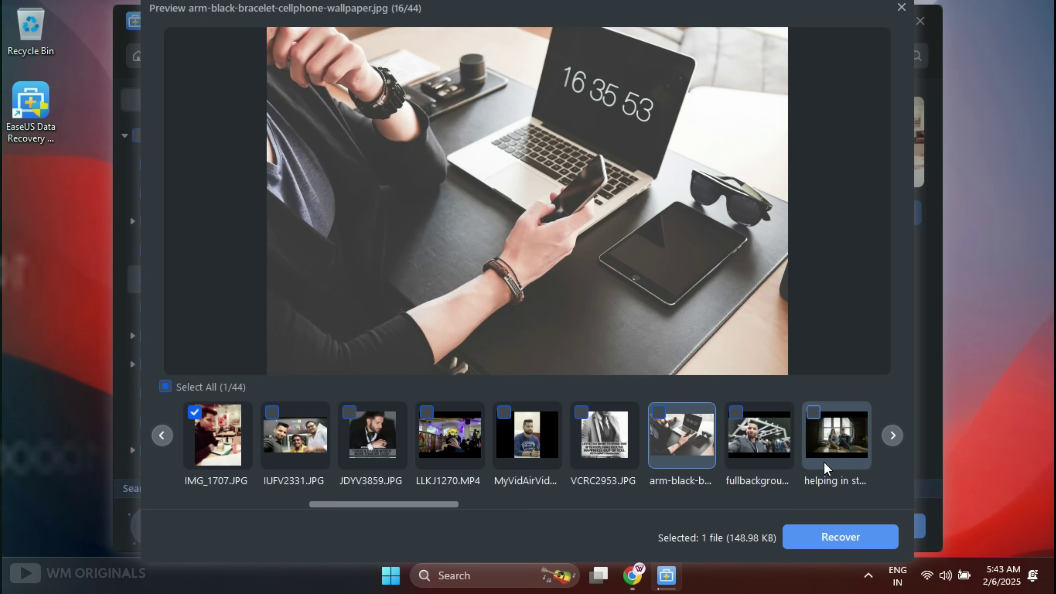
{"action": "left_click", "coordinate": [824, 462]}
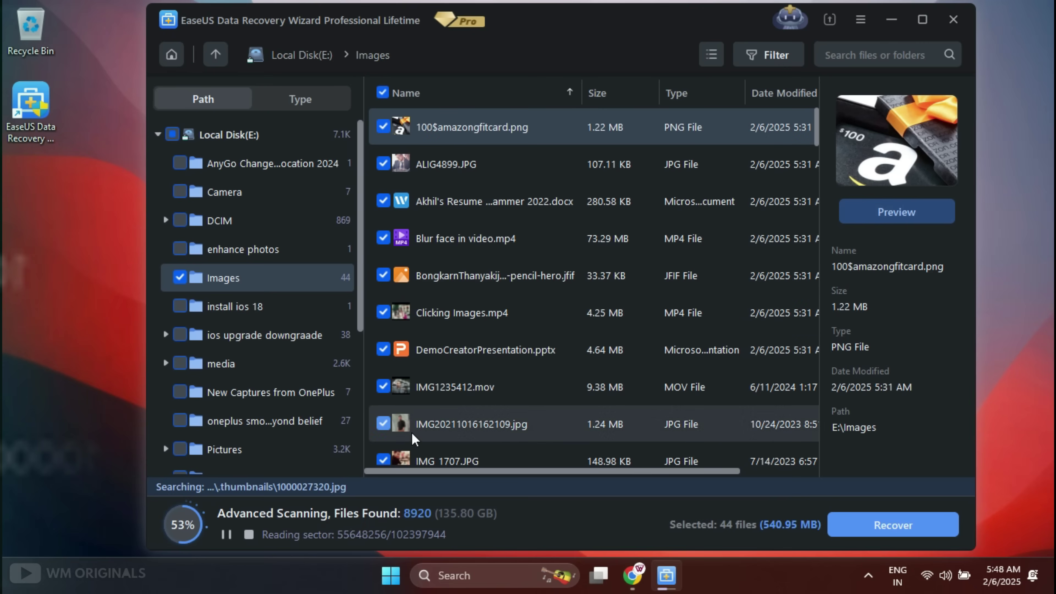
- Stop the scan at 8920 files found, tick all 44 Images files, and start recovering them
{"action": "left_click", "coordinate": [255, 534]}
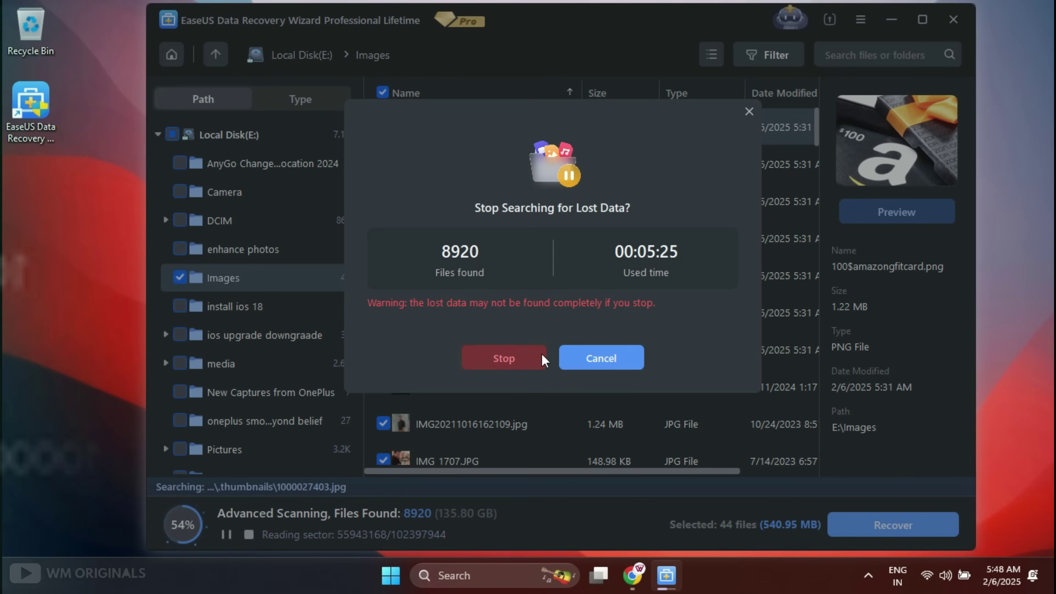
{"action": "left_click", "coordinate": [503, 351]}
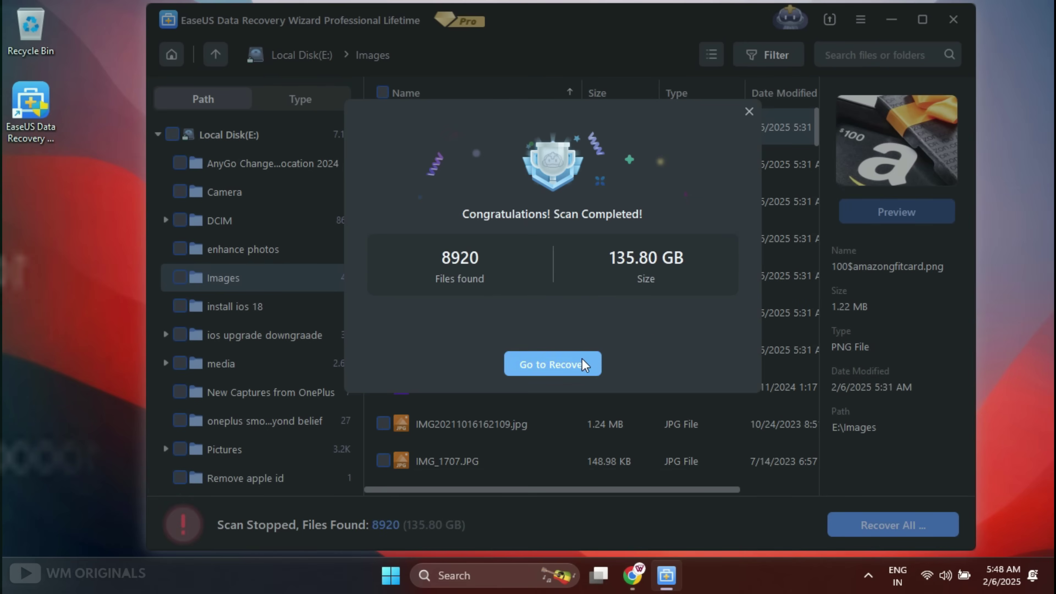
{"action": "left_click", "coordinate": [592, 364]}
{"action": "left_click", "coordinate": [180, 277]}
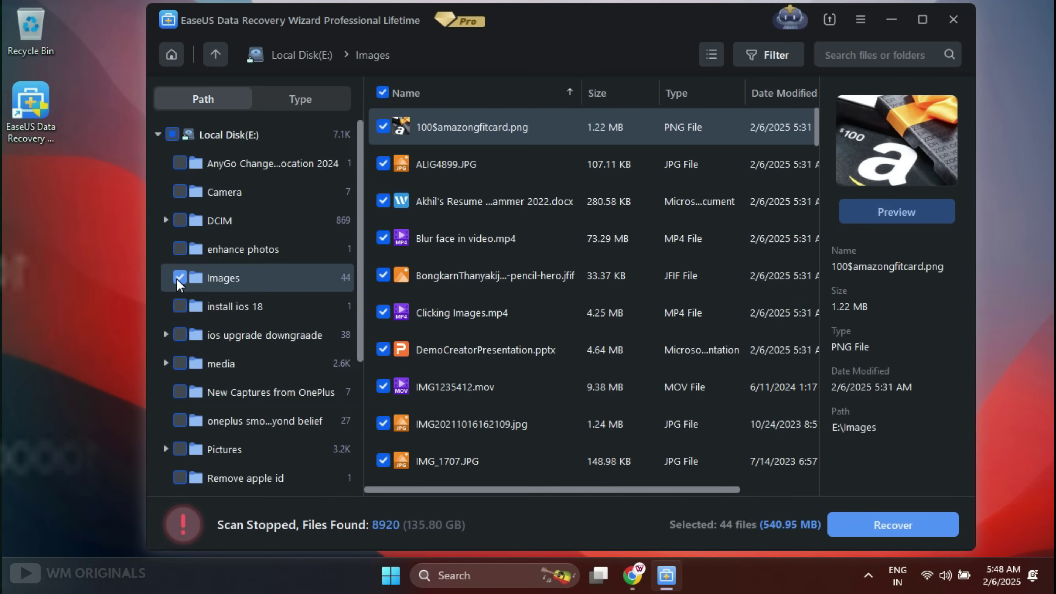
{"action": "left_click", "coordinate": [893, 526]}
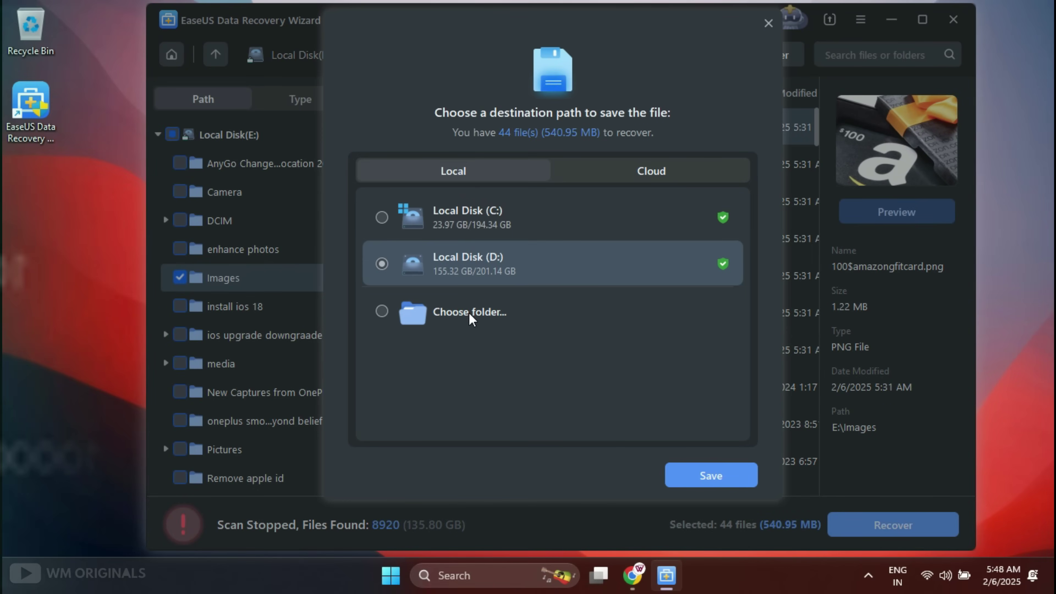
- Recover the 44 files (540.95 MB) into a folder on the Desktop and view the recovered results
{"action": "left_click", "coordinate": [602, 173]}
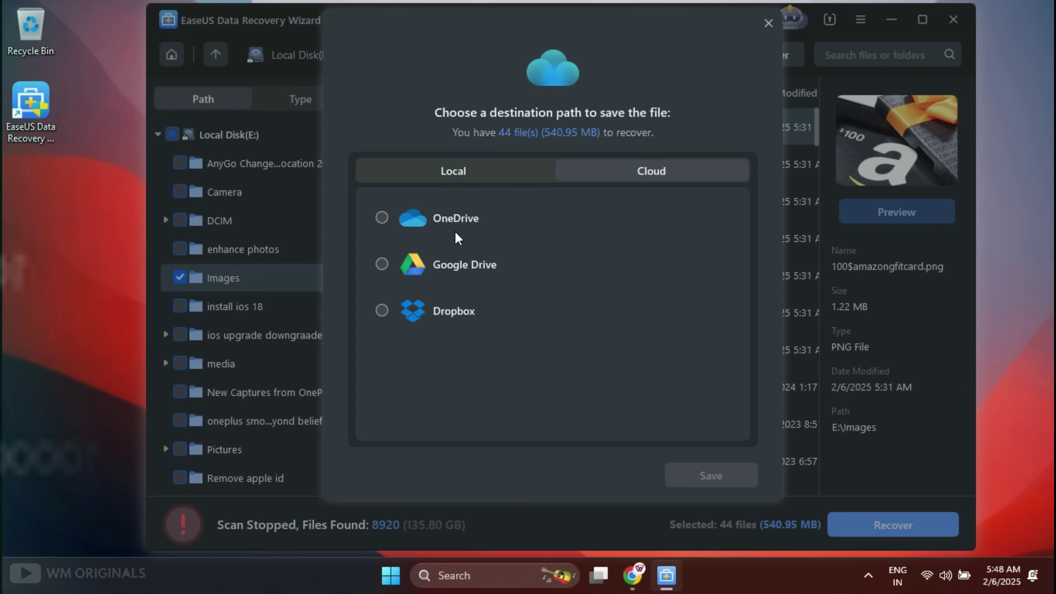
{"action": "left_click", "coordinate": [489, 169]}
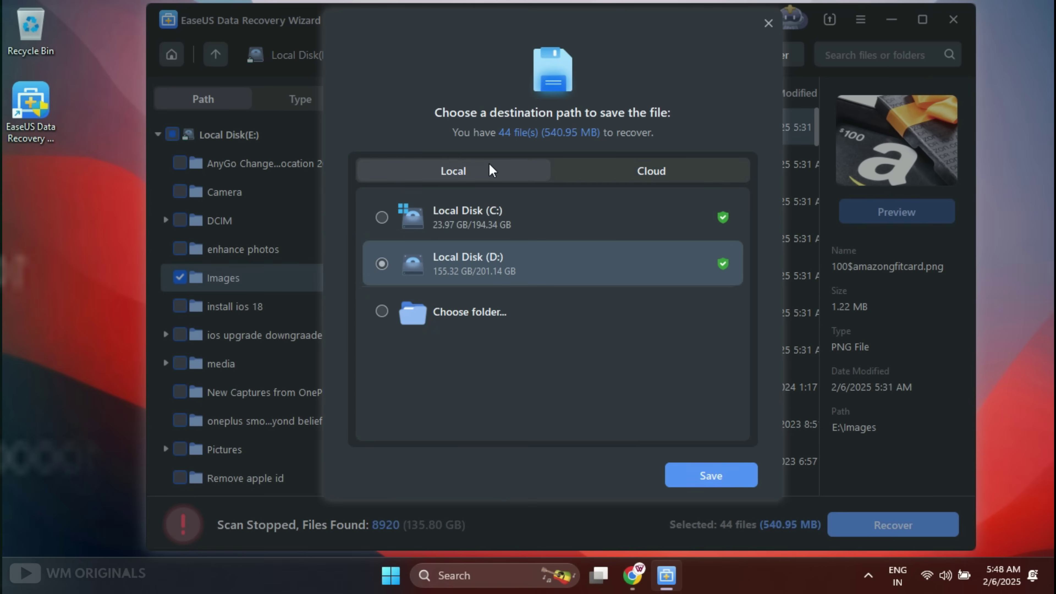
{"action": "left_click", "coordinate": [483, 322]}
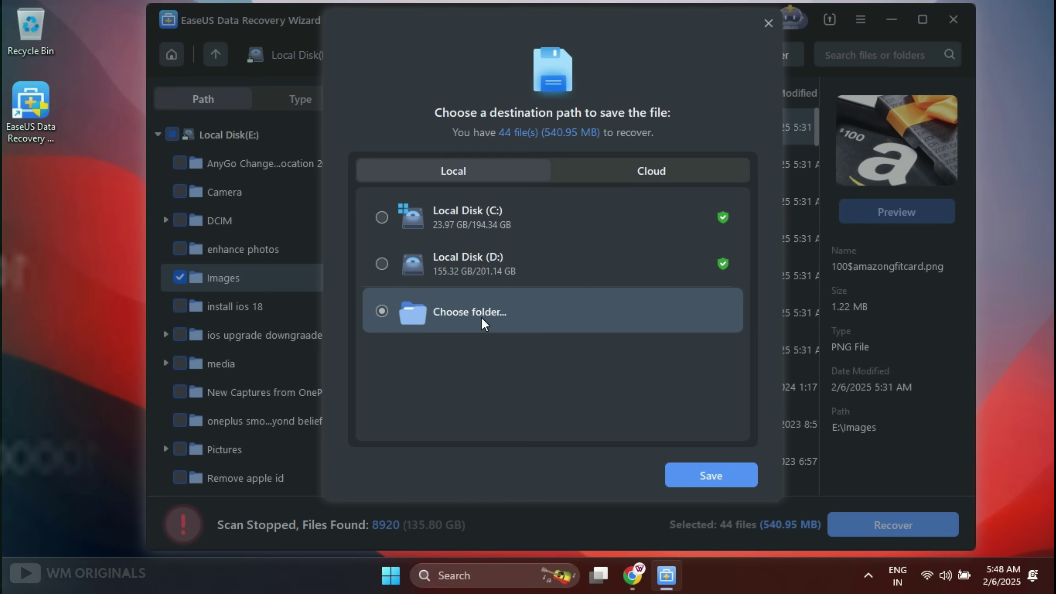
{"action": "left_click", "coordinate": [702, 477]}
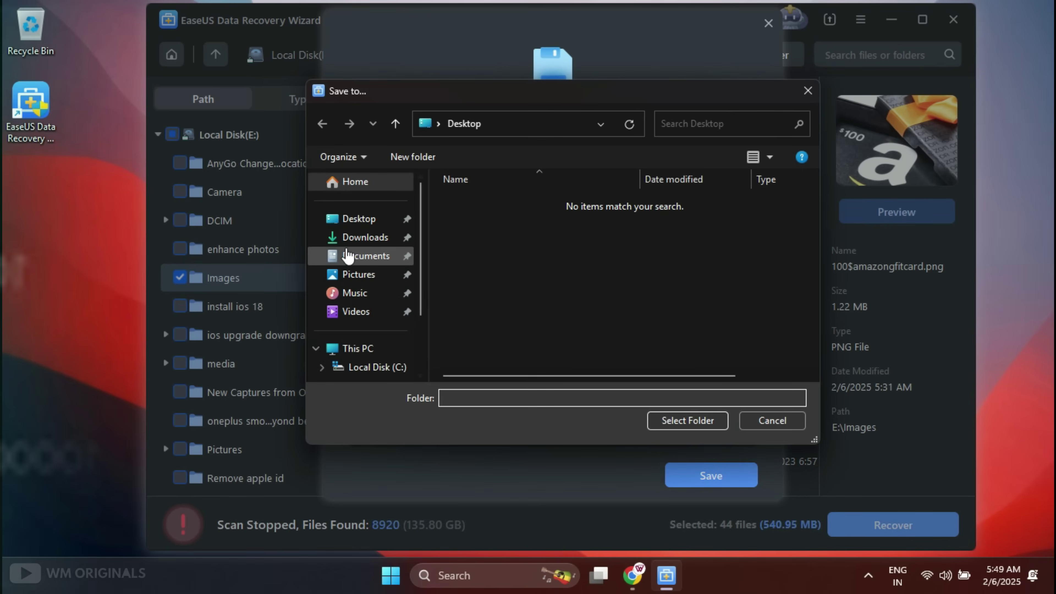
{"action": "left_click", "coordinate": [349, 228]}
{"action": "left_click", "coordinate": [706, 420]}
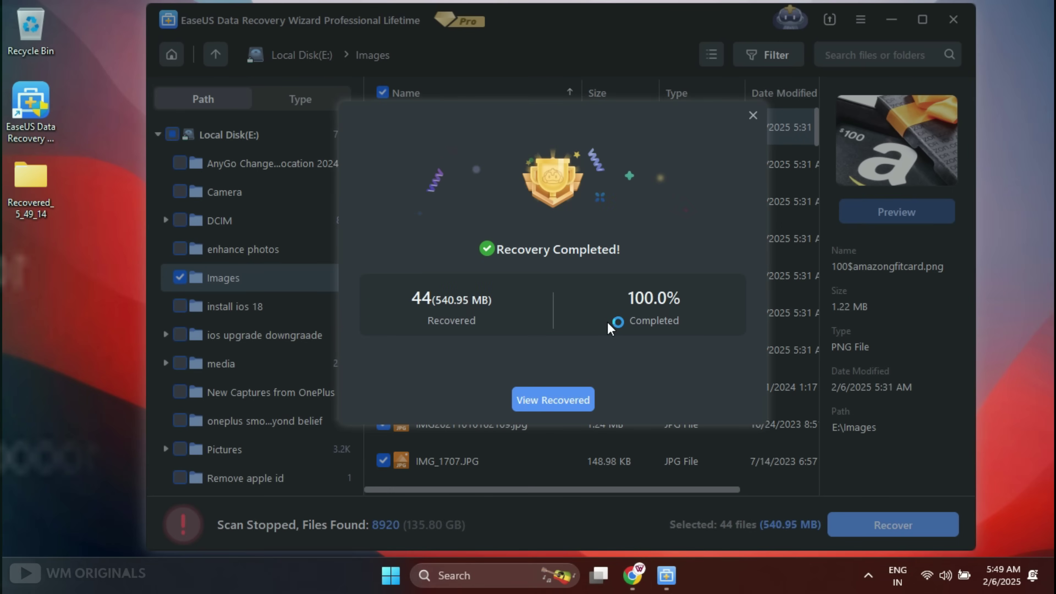
{"action": "left_click", "coordinate": [554, 395]}
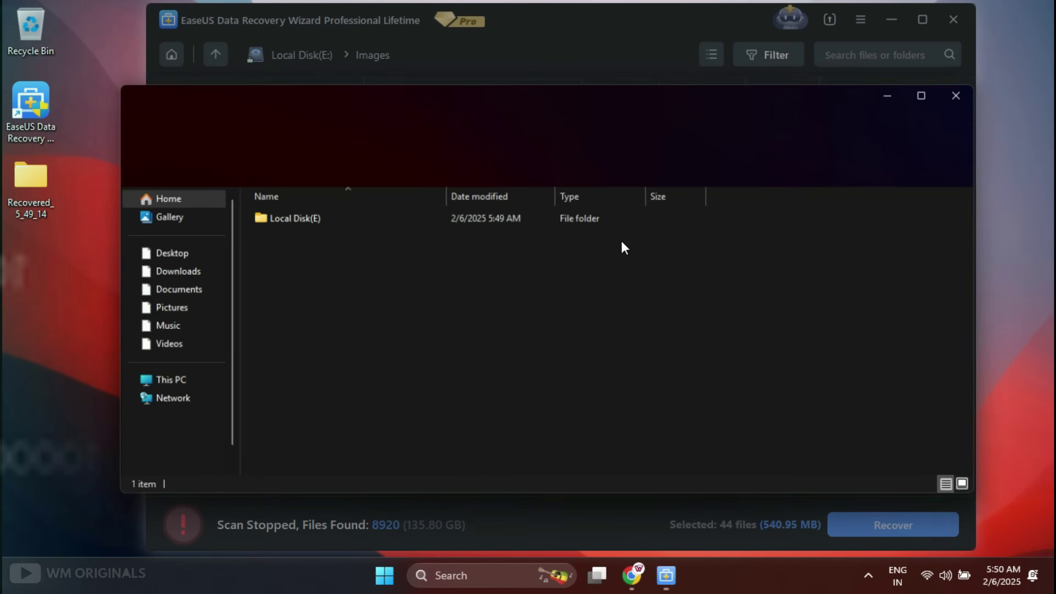
- Open Local Disk(E) > Images in the recovered folder and open the ALIG4899 picture
{"action": "left_click", "coordinate": [343, 222]}
{"action": "double_click", "coordinate": [342, 222]}
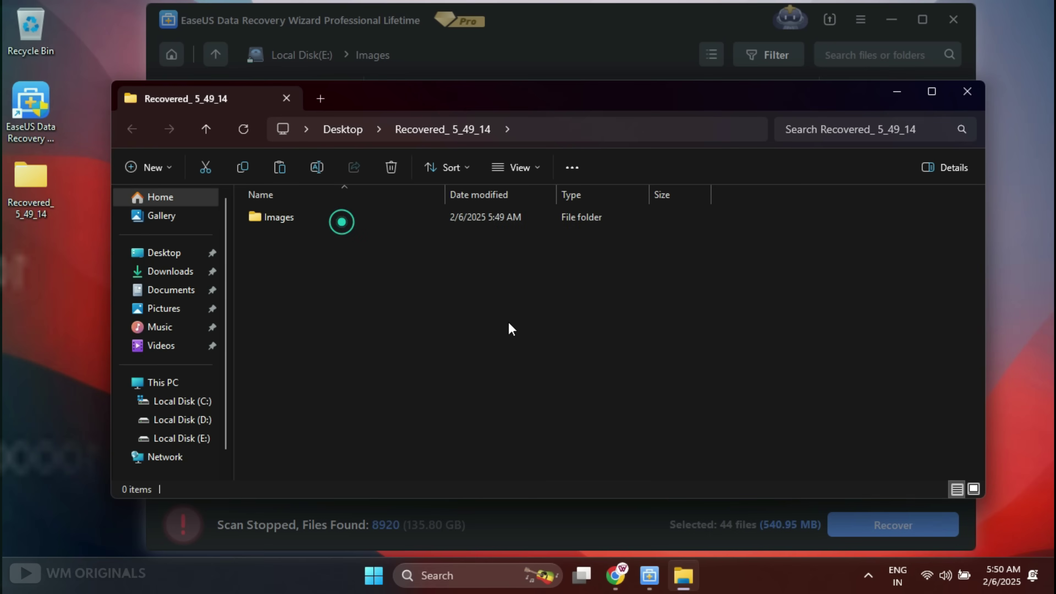
{"action": "left_click", "coordinate": [384, 228]}
{"action": "double_click", "coordinate": [384, 228]}
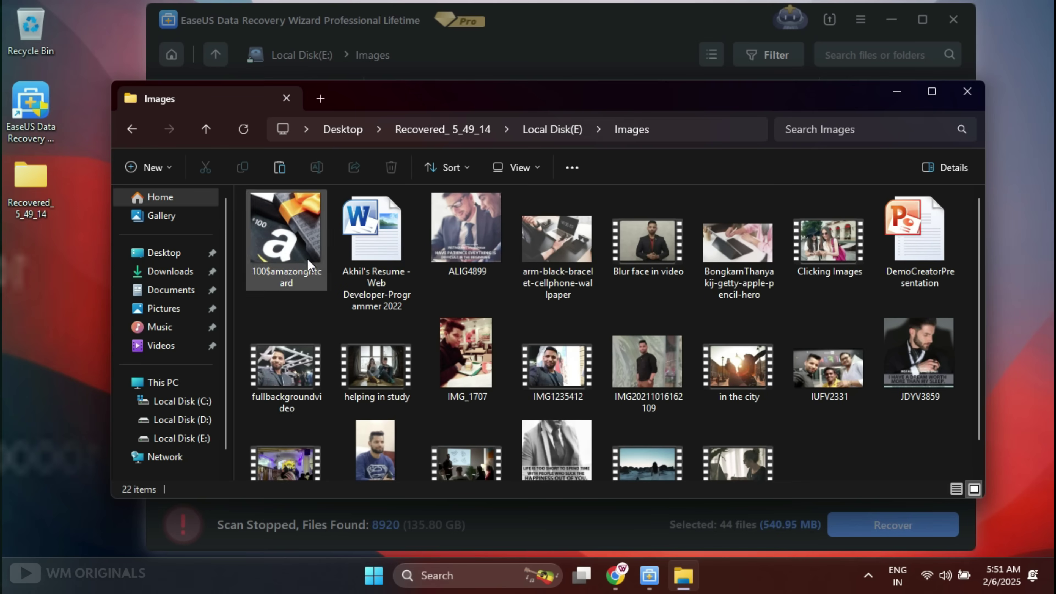
{"action": "double_click", "coordinate": [461, 233]}
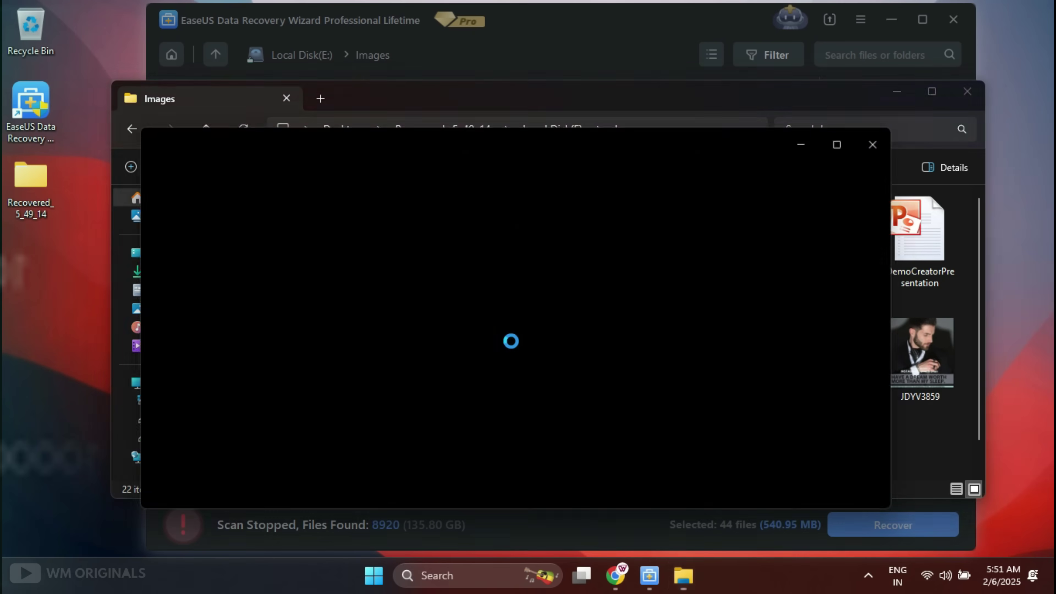
- Step through the recovered files in Photos, past fullbackgroundvideo.mp4, up to VCRC2953.JPG
{"action": "key", "text": "Right"}
{"action": "key", "text": "Right"}
{"action": "key", "text": "Right"}
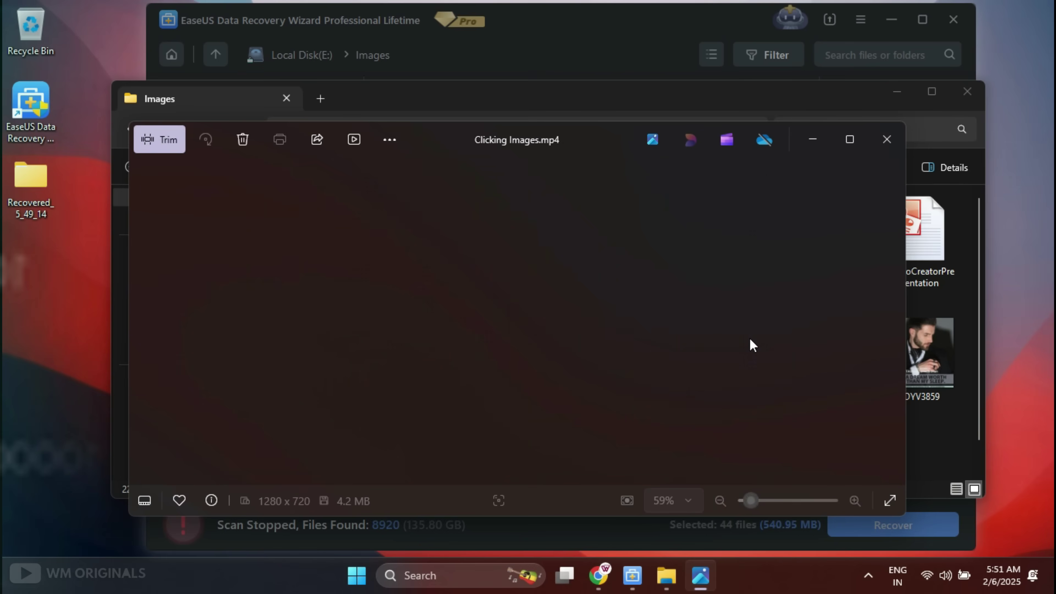
{"action": "key", "text": "Right"}
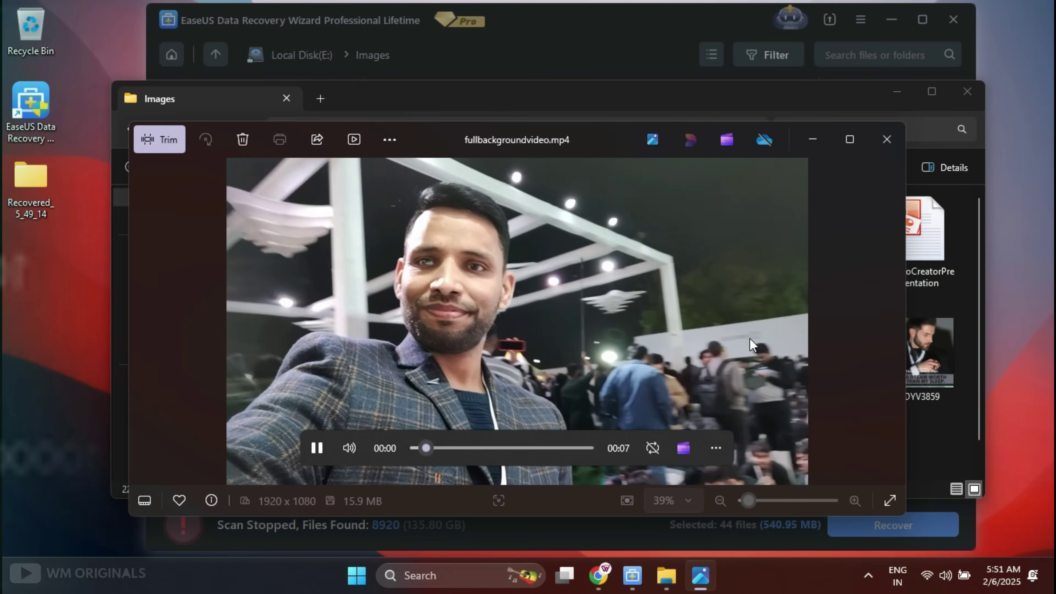
{"action": "key", "text": "Right"}
{"action": "key", "text": "Right"}
{"action": "key", "text": "Right"}
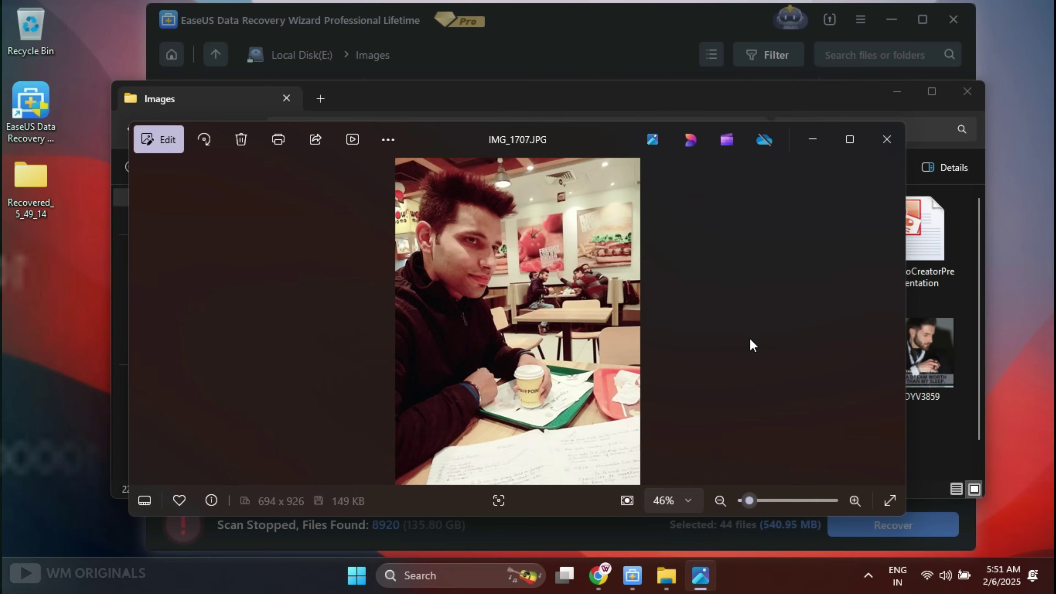
{"action": "key", "text": "Right"}
{"action": "key", "text": "Right"}
{"action": "key", "text": "Right"}
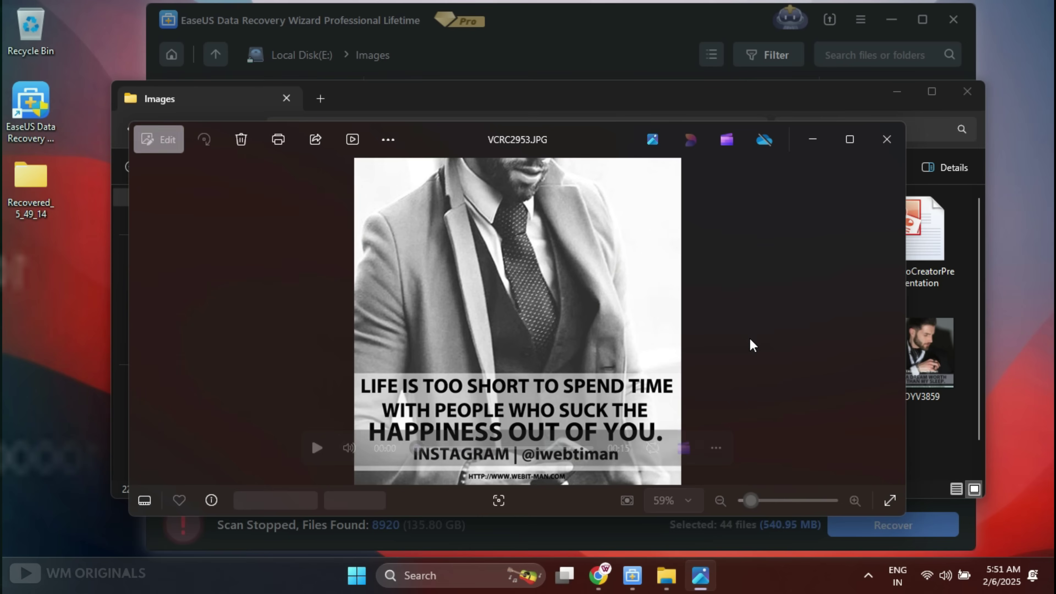